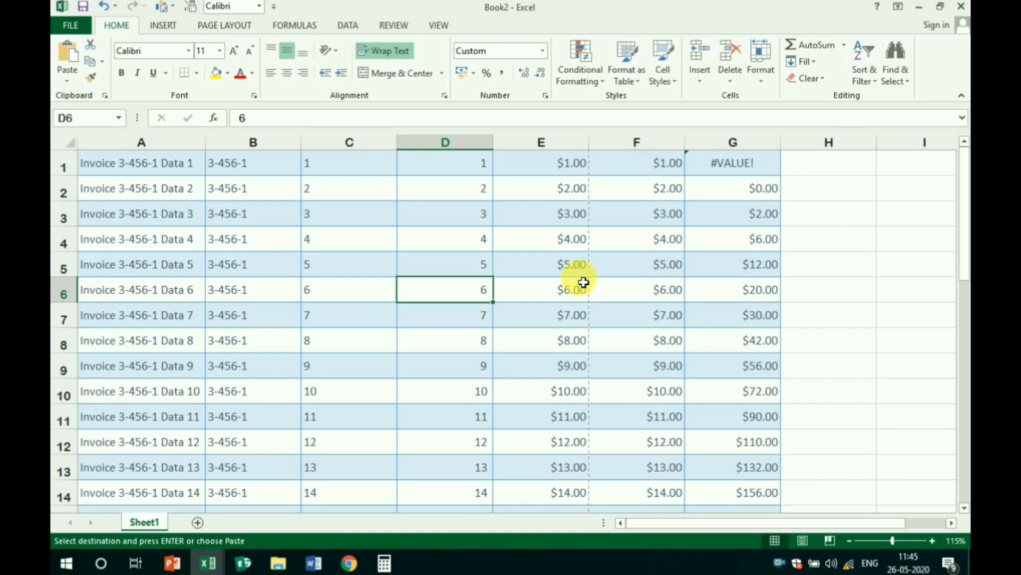
- Inspect the page-break lines around the invoice data and check the sheet's print preview
scroll(514, 266, down, 7)
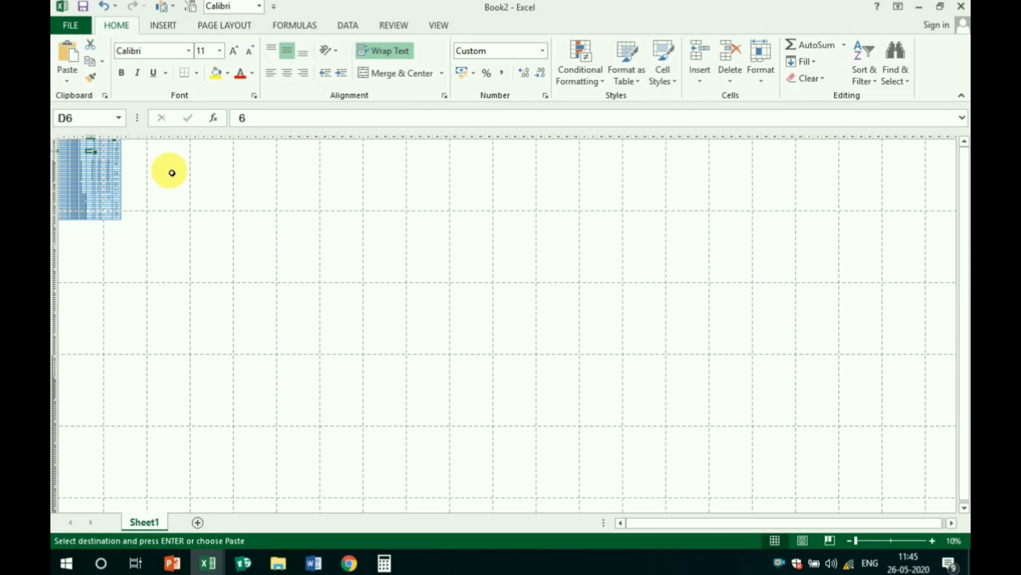
click(172, 175)
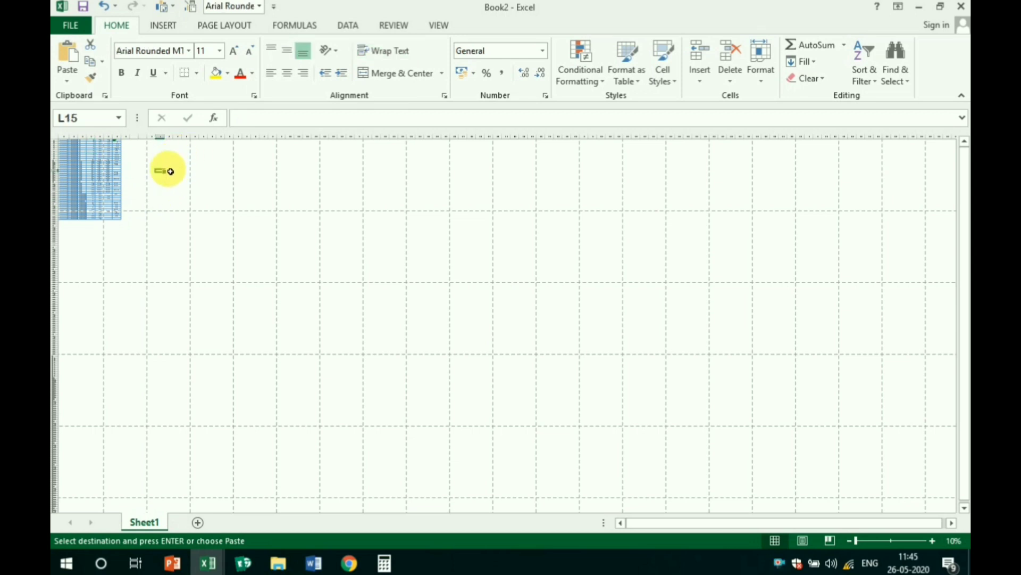
ctrl+scroll(161, 225, up, 5)
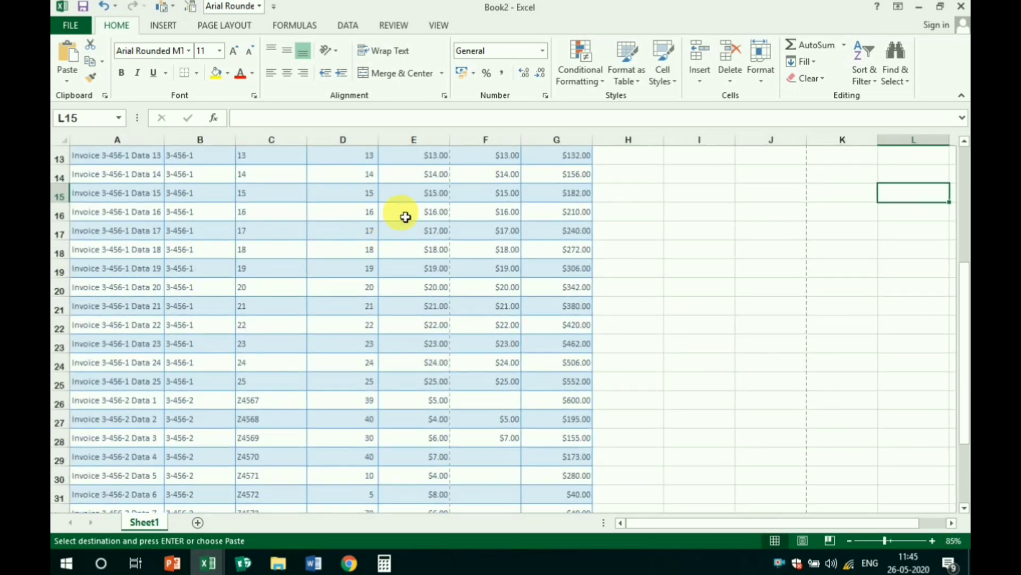
click(70, 27)
click(89, 203)
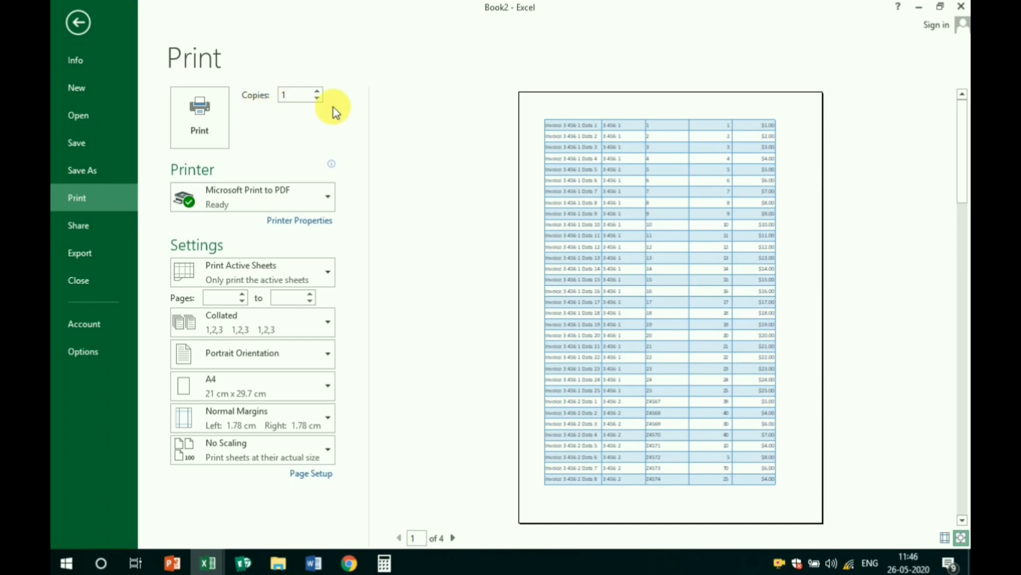
click(80, 20)
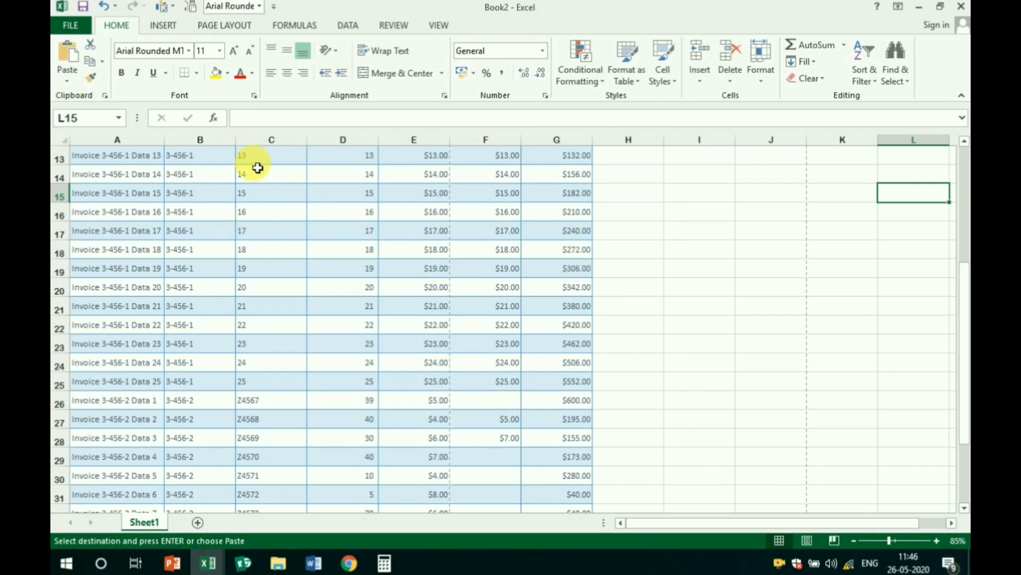
- Try to narrow column C so the invoice data takes up less page width
scroll(306, 173, up, 4)
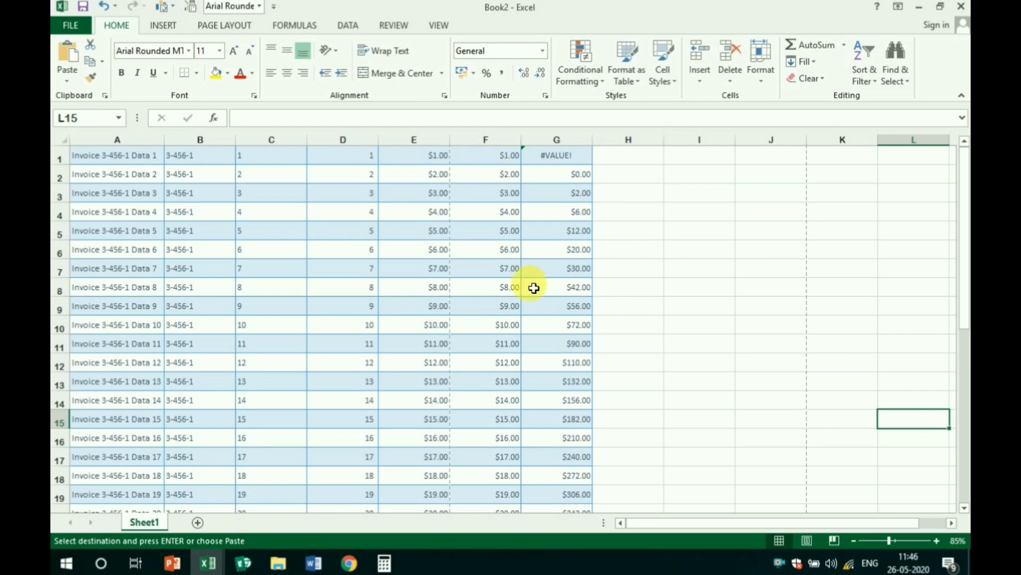
ctrl+scroll(346, 285, up, 2)
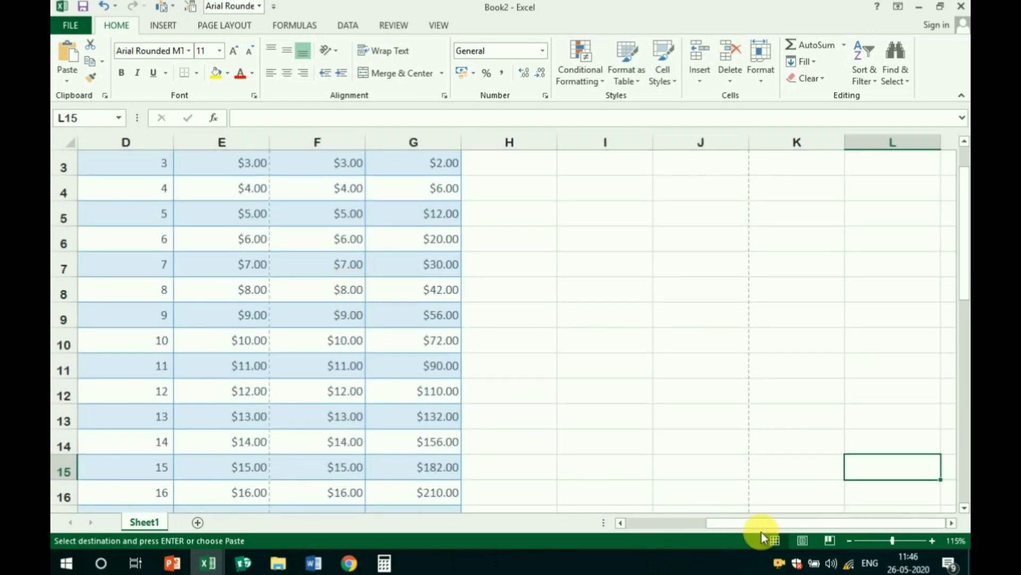
drag(764, 519, 645, 524)
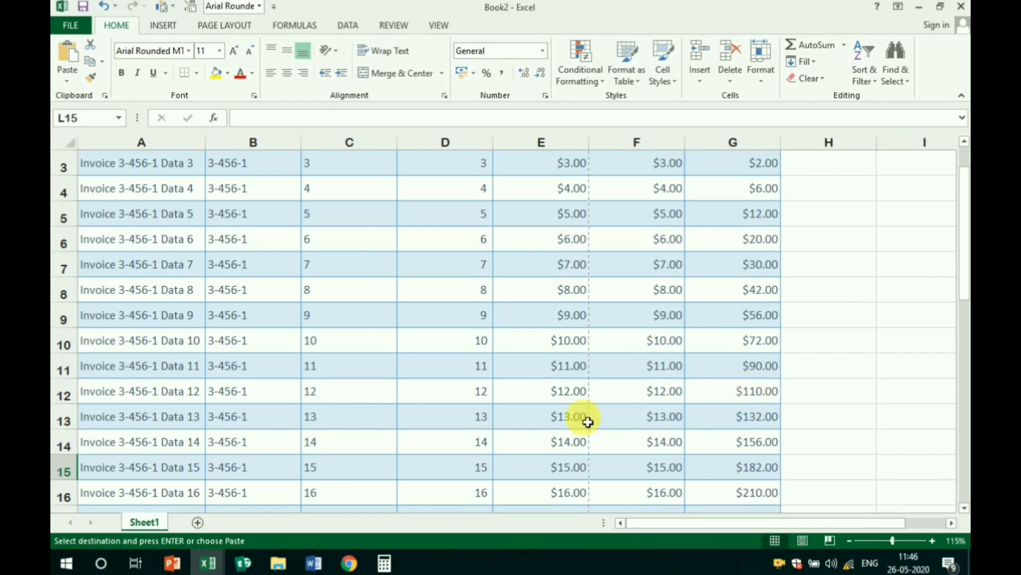
scroll(228, 242, up, 1)
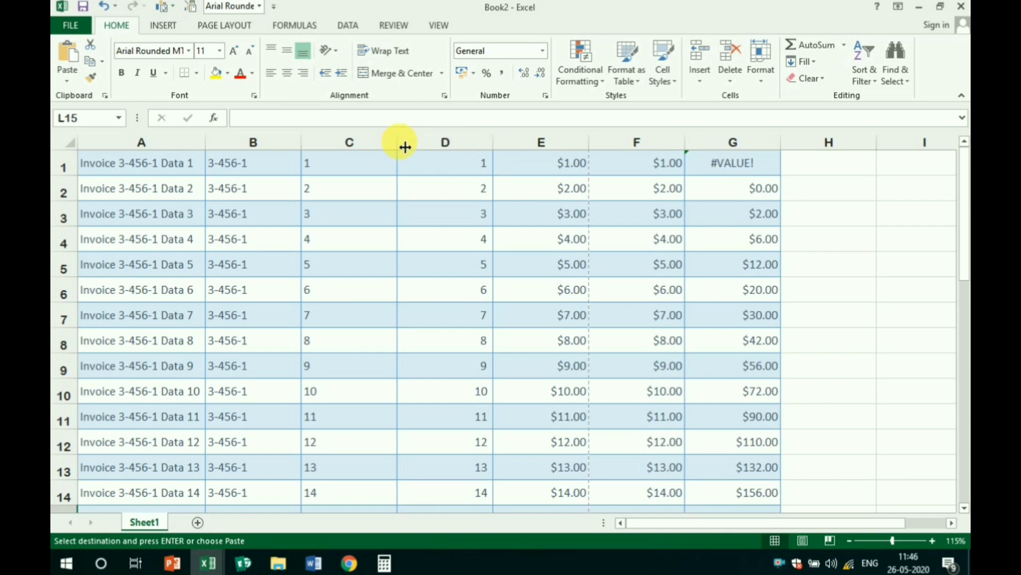
drag(404, 147, 333, 154)
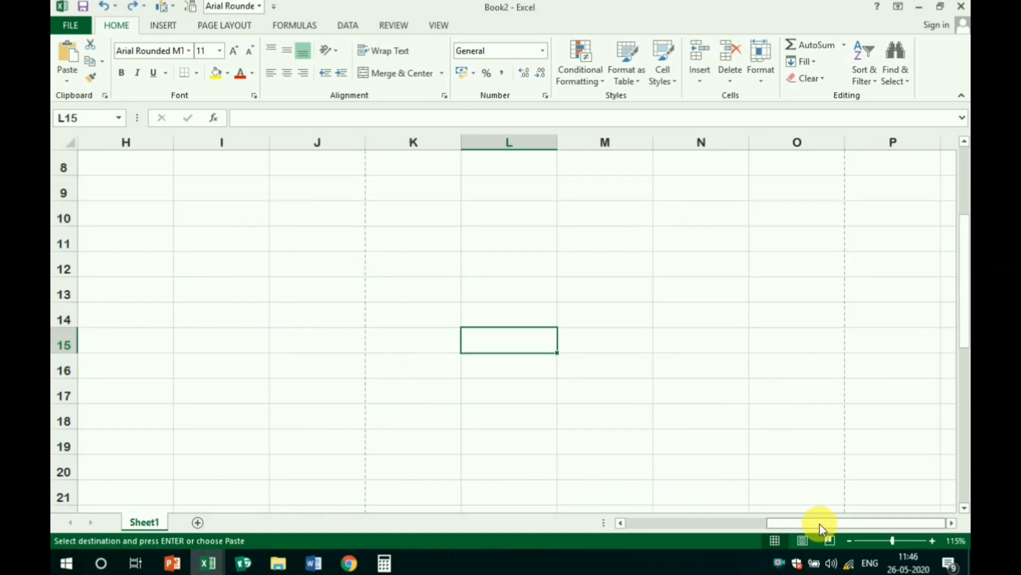
drag(819, 525, 667, 519)
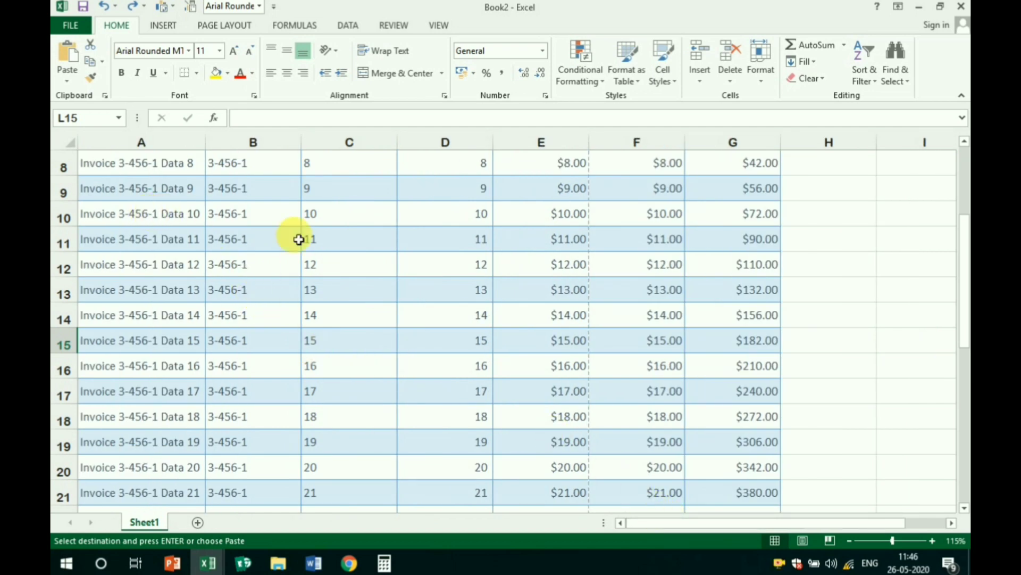
- Give all columns of the sheet one equal width
click(67, 149)
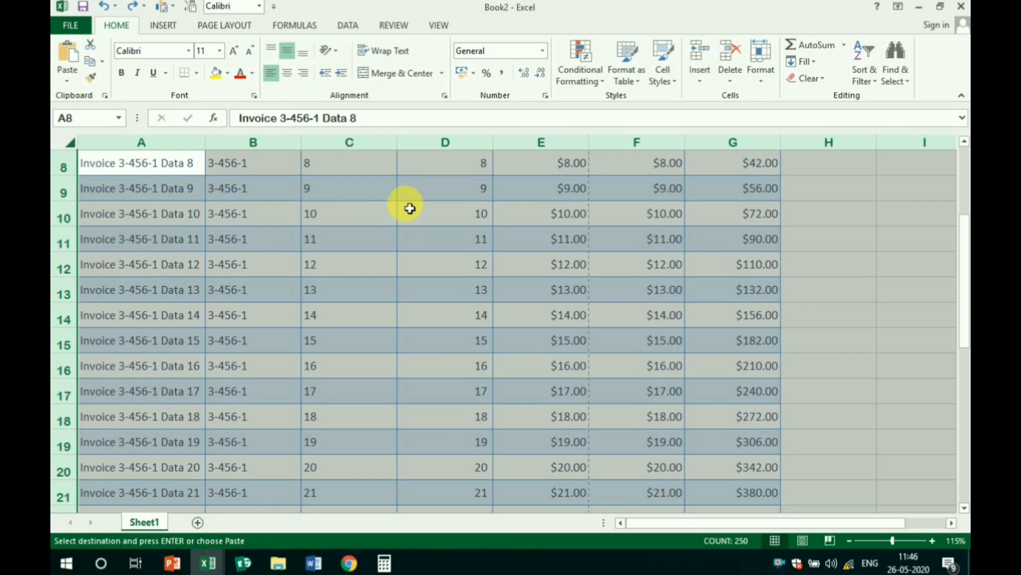
click(311, 143)
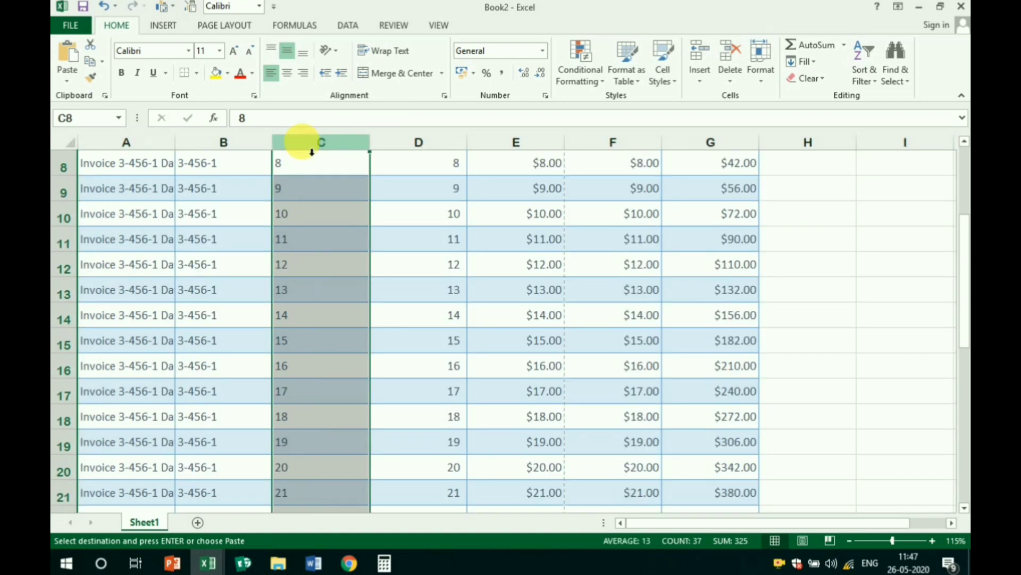
scroll(365, 278, up, 2)
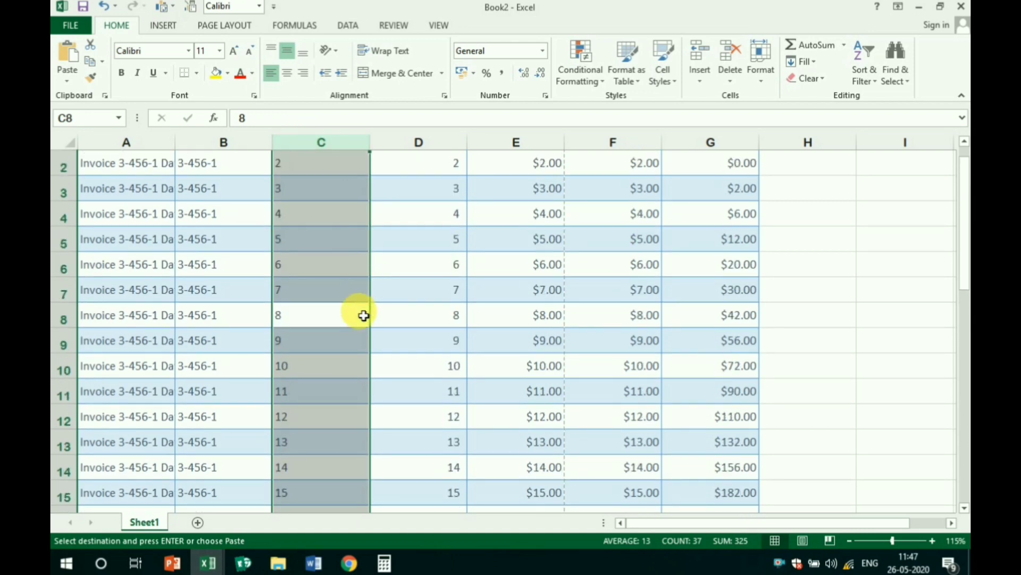
- AutoFit the column widths and row heights of the entire sheet to their contents
click(66, 142)
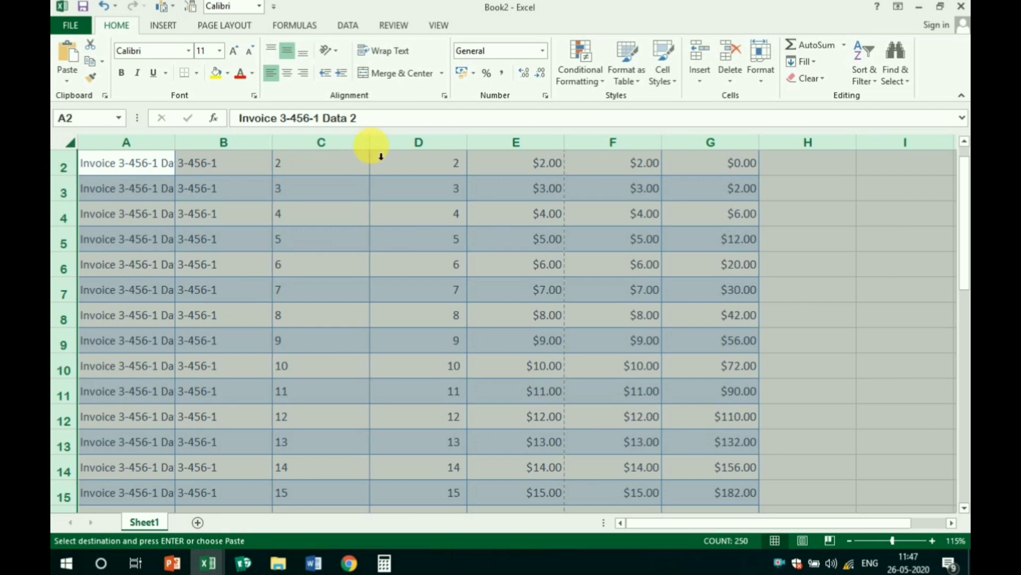
double_click(371, 142)
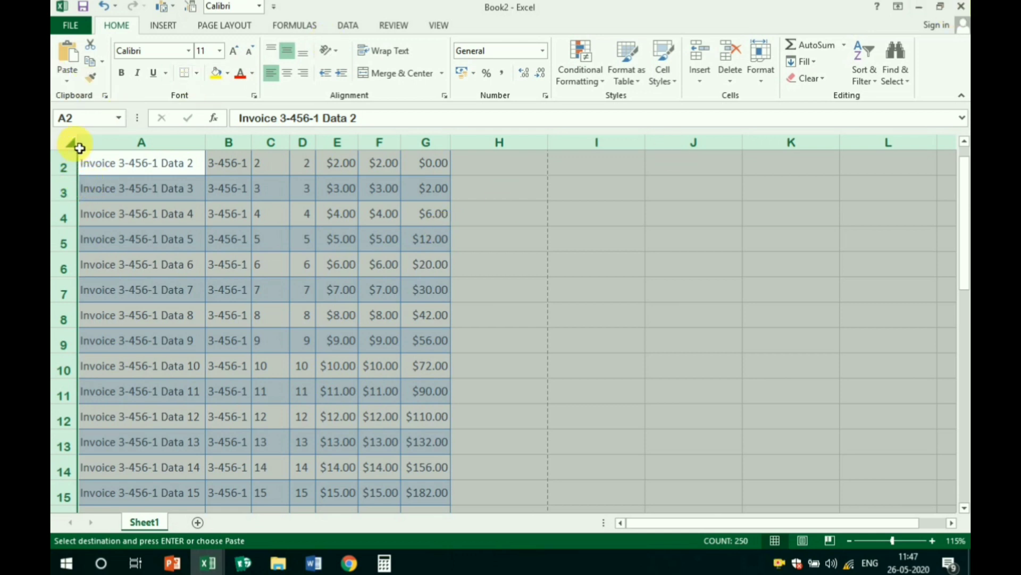
double_click(79, 209)
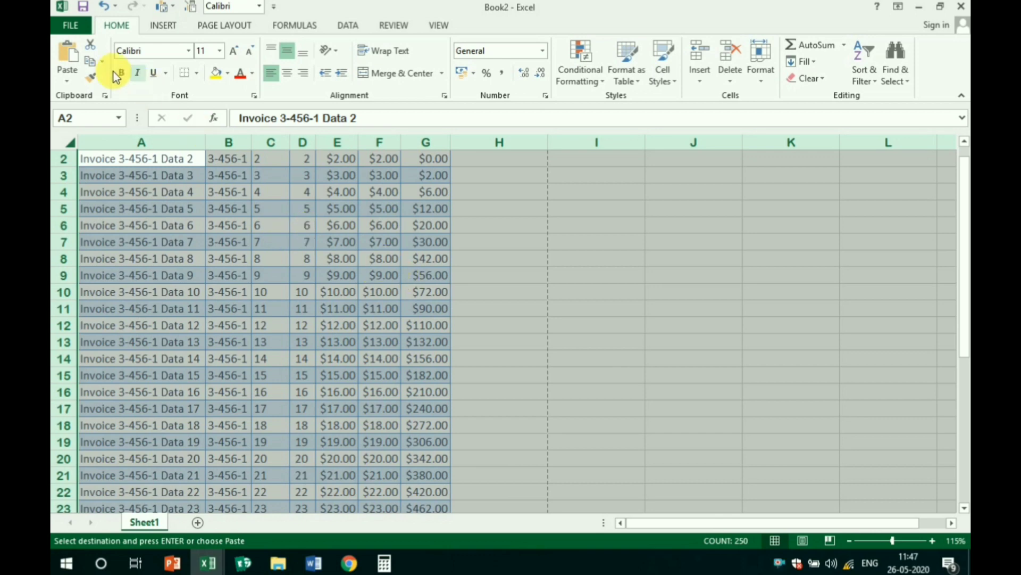
- Check in the print preview how the sheet with fitted columns and rows lays out on the page
click(83, 26)
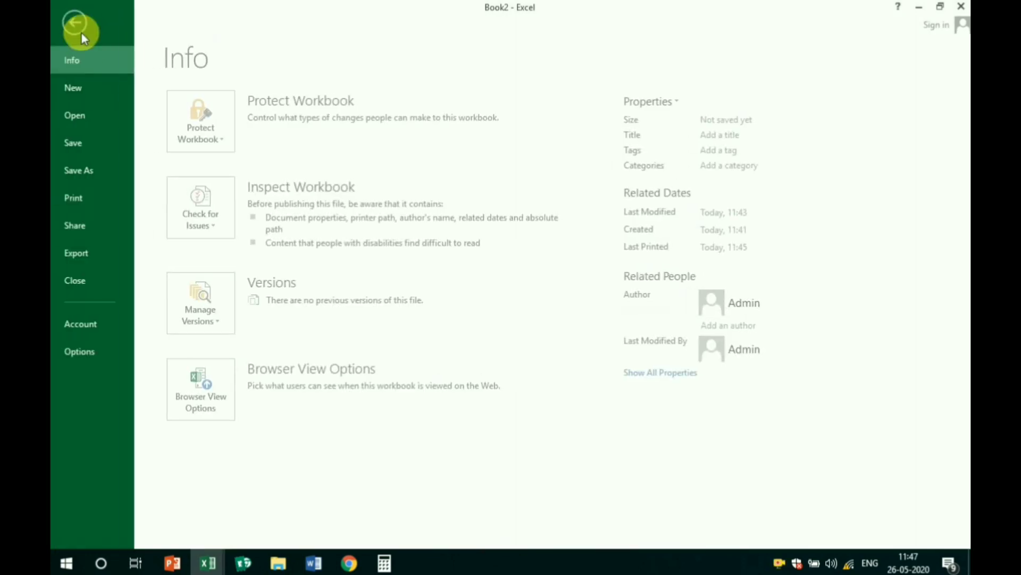
click(103, 198)
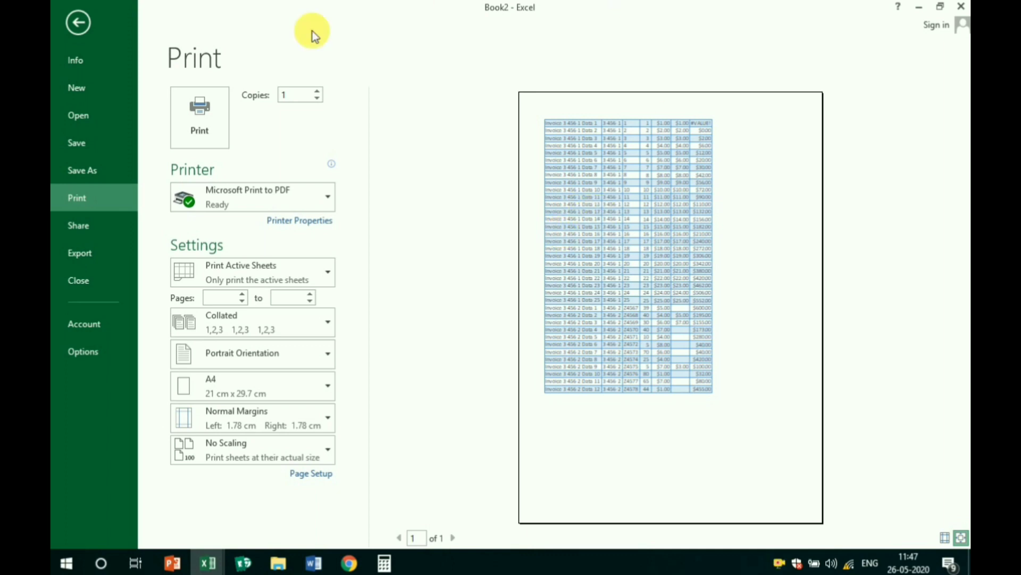
click(82, 24)
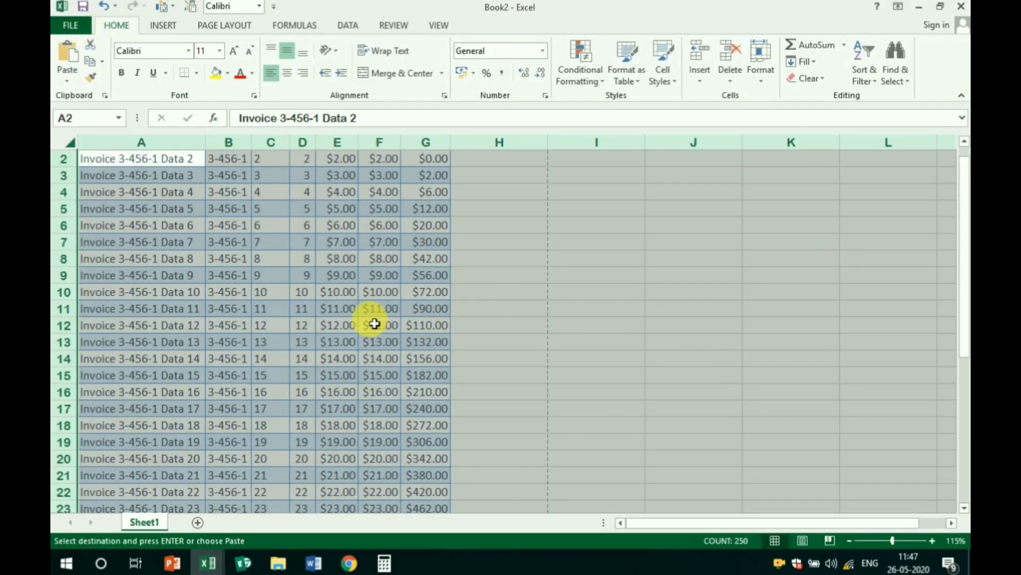
- Fill the range A5:G16 with yellow
scroll(338, 358, up, 2)
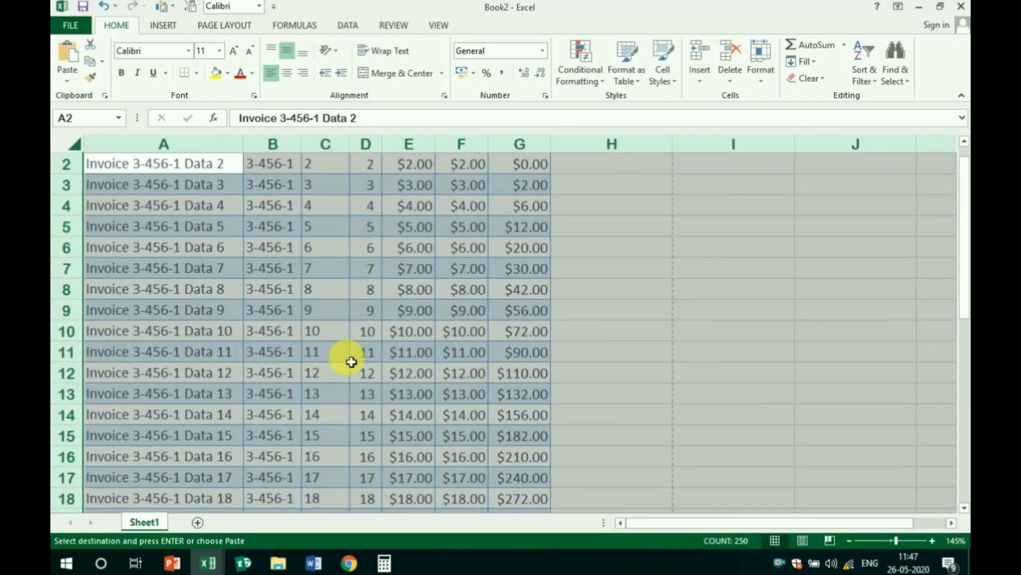
click(183, 313)
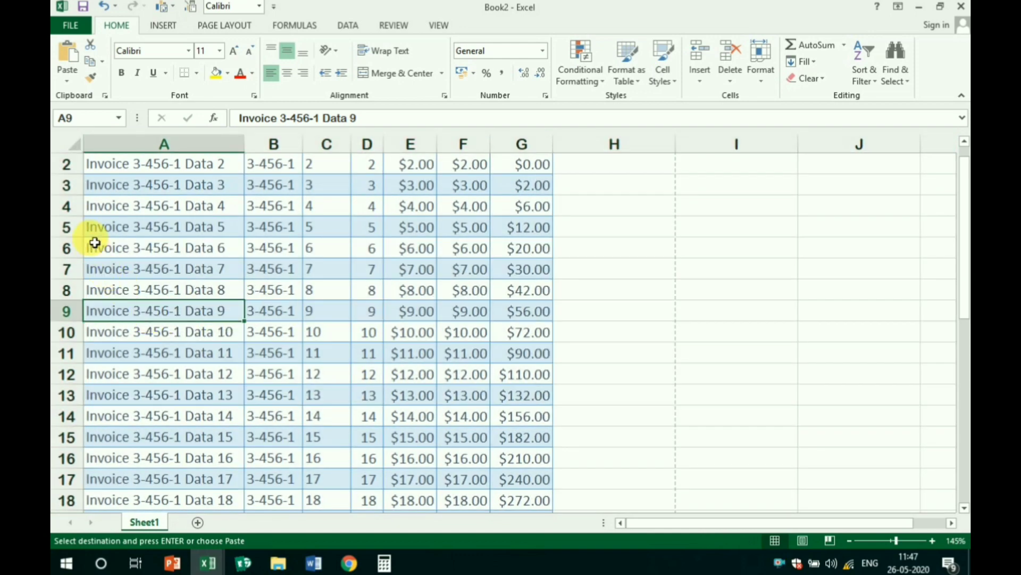
drag(100, 235, 520, 472)
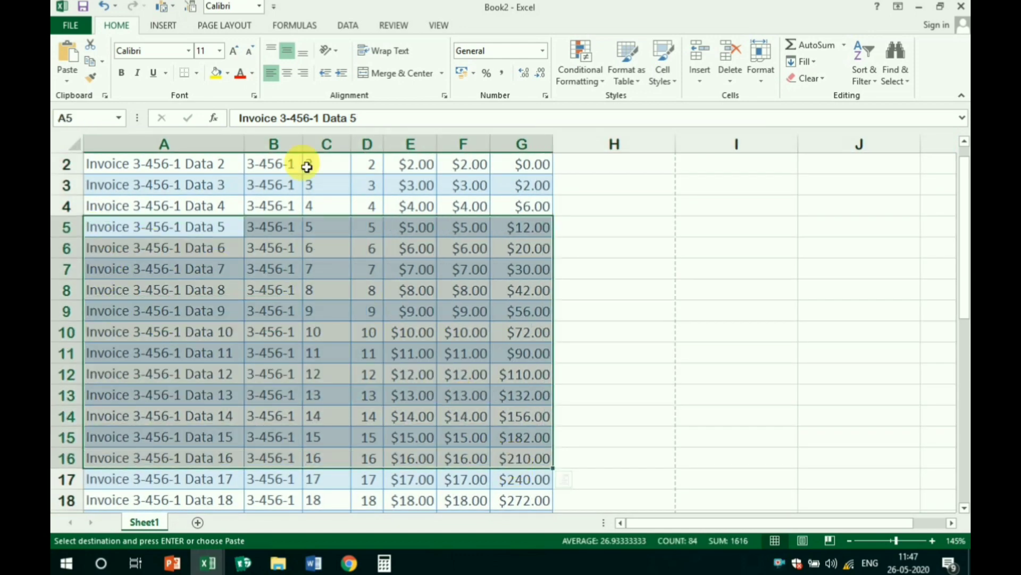
click(217, 76)
click(481, 292)
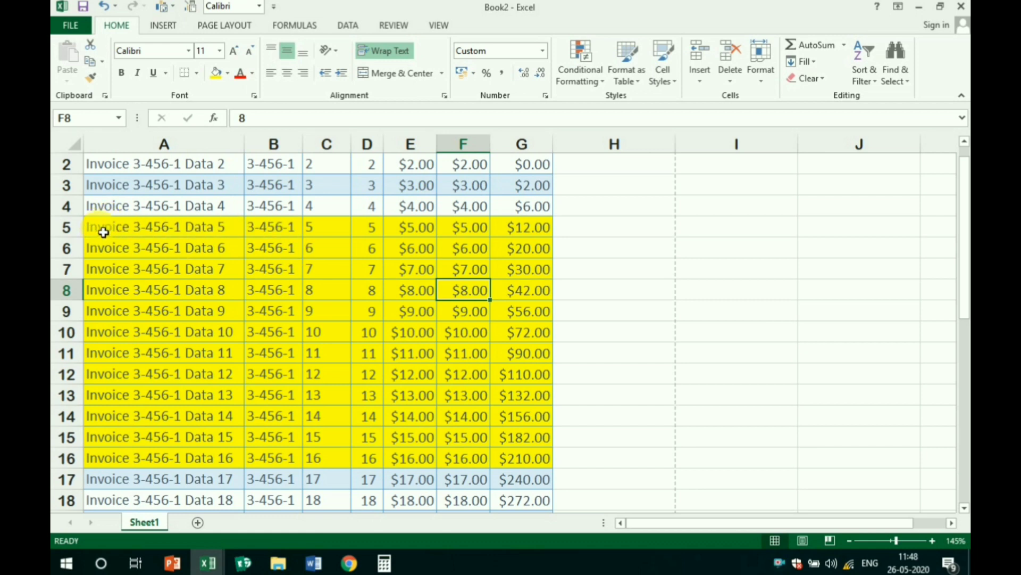
- Set the yellow range A5:G16 as the print area
drag(104, 233, 533, 465)
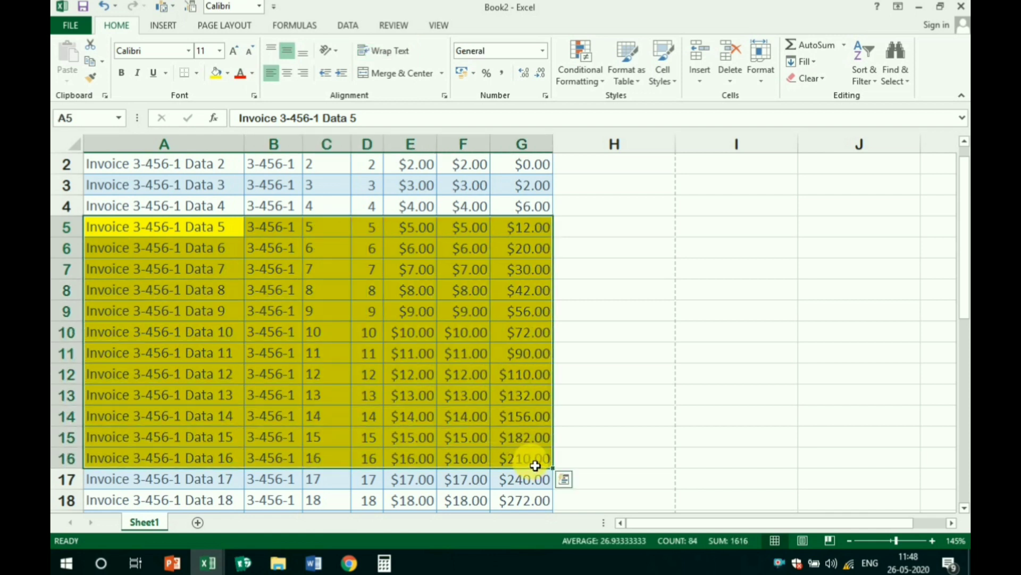
click(227, 28)
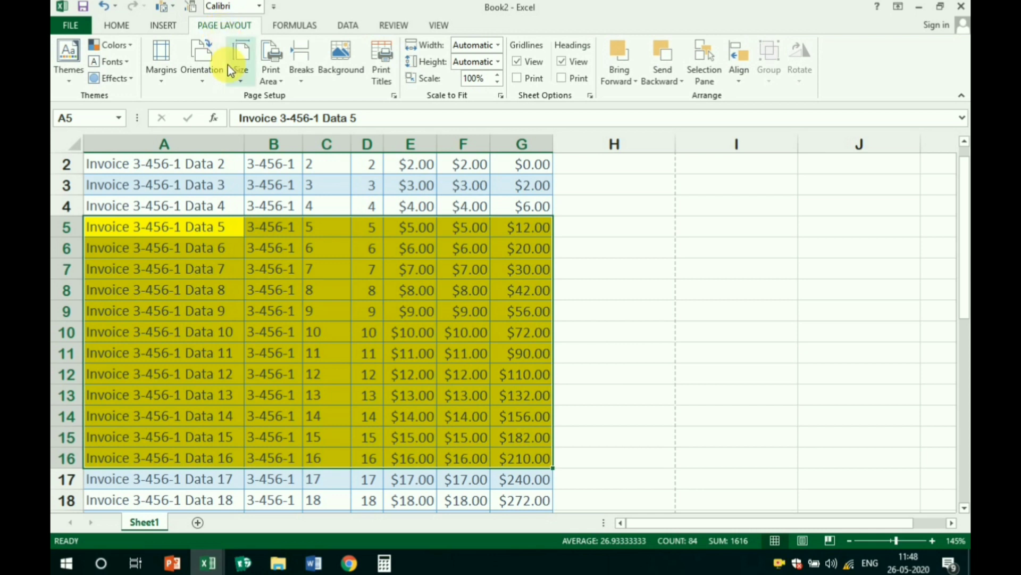
click(275, 79)
click(288, 97)
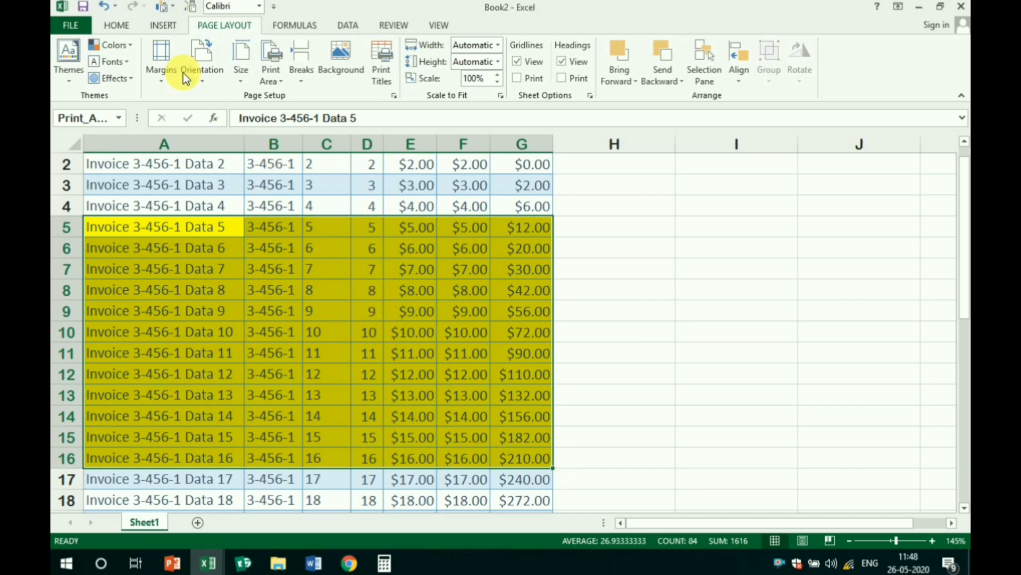
- Check the print preview of the defined print area
click(75, 27)
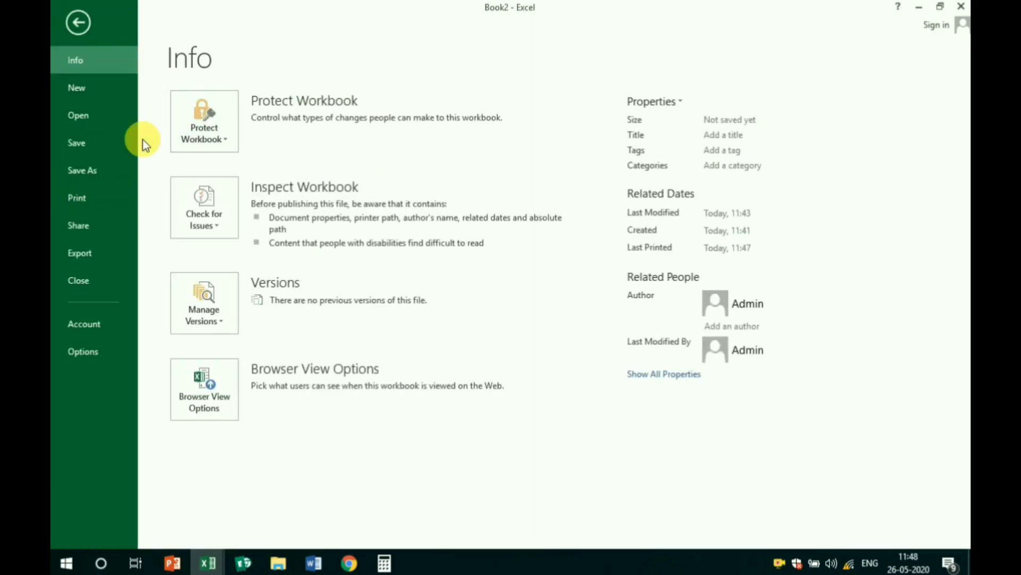
click(102, 199)
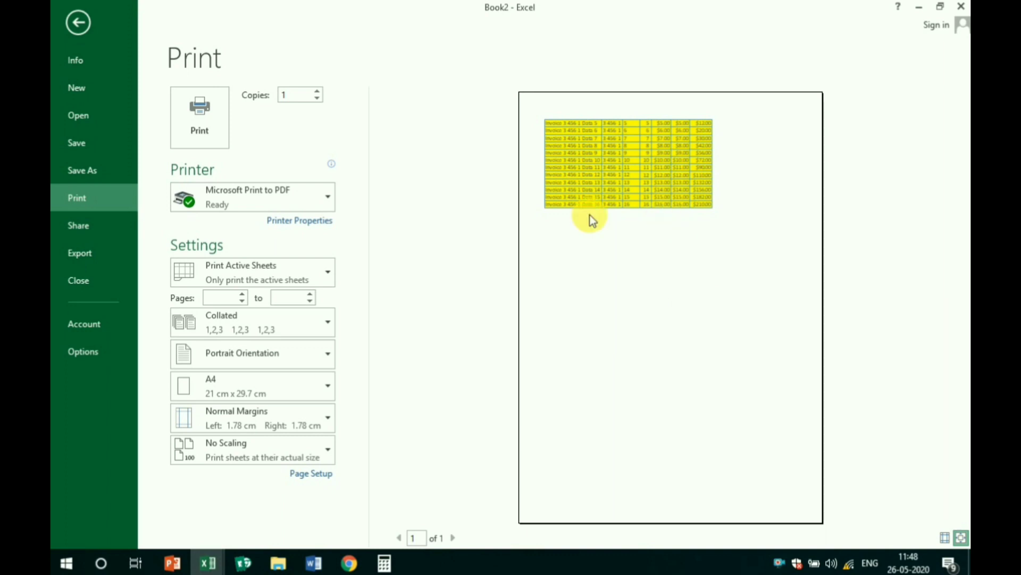
click(84, 23)
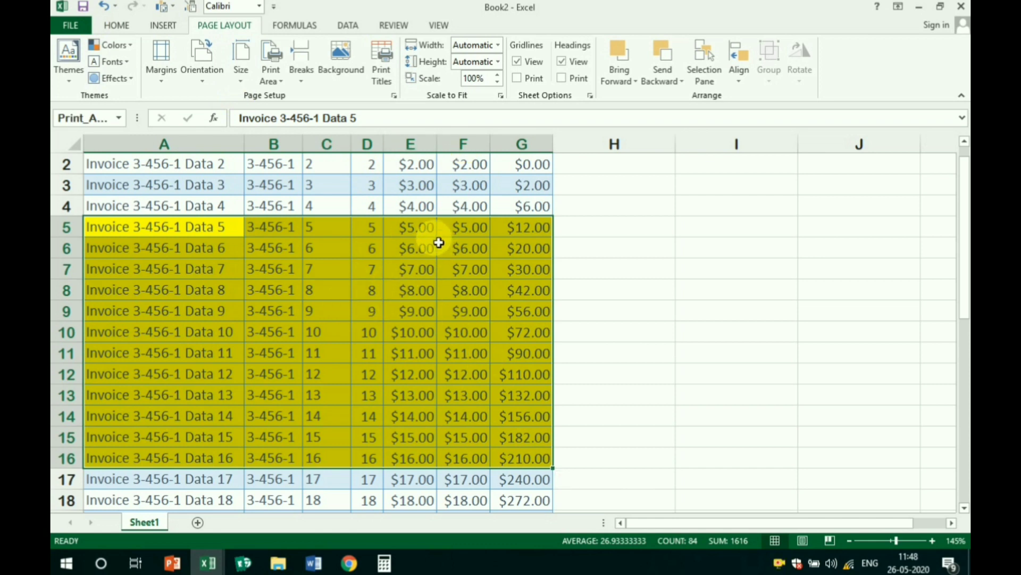
- Clear the print area and check the full sheet in the print preview
click(279, 82)
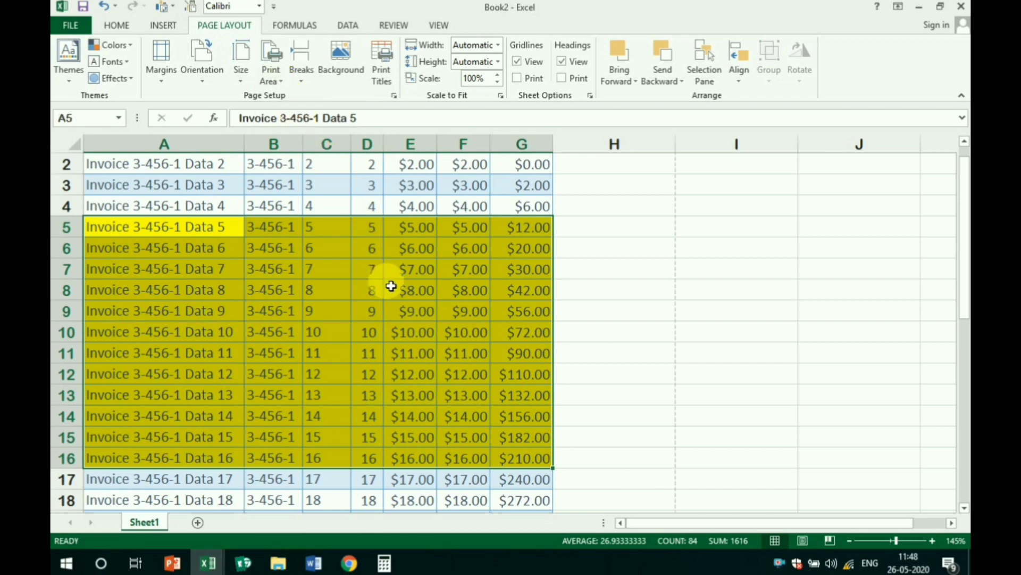
click(78, 25)
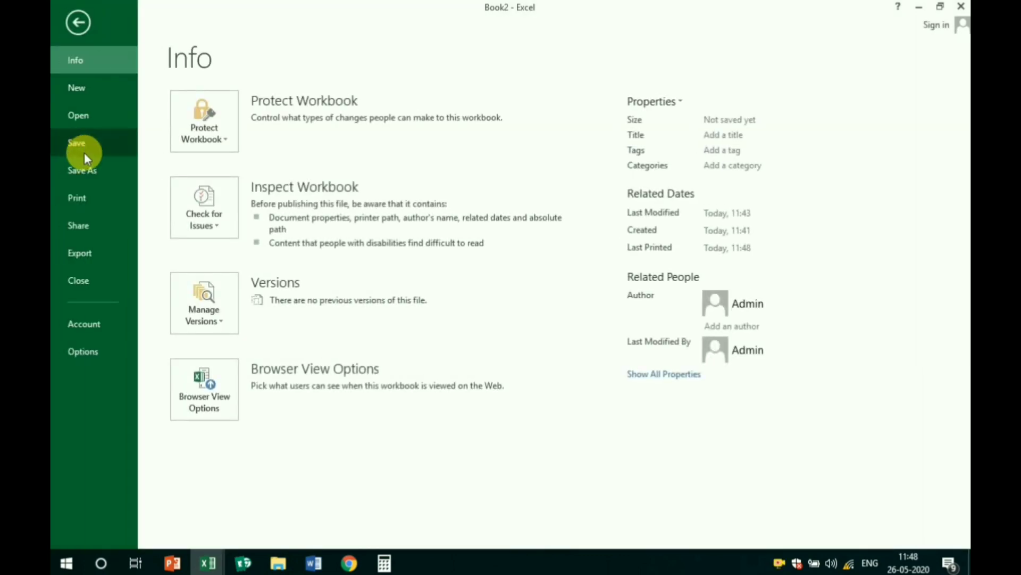
click(98, 196)
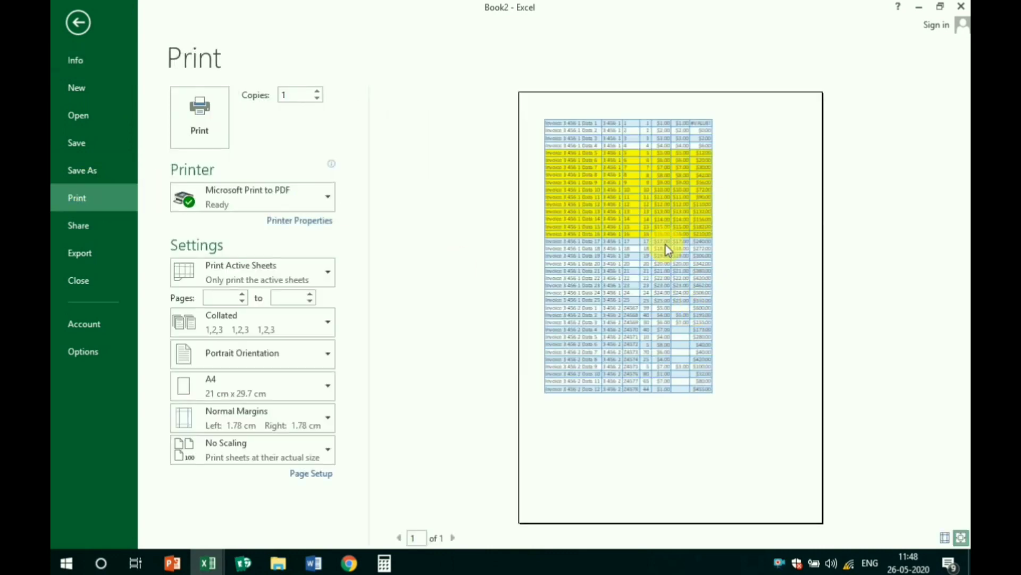
click(77, 21)
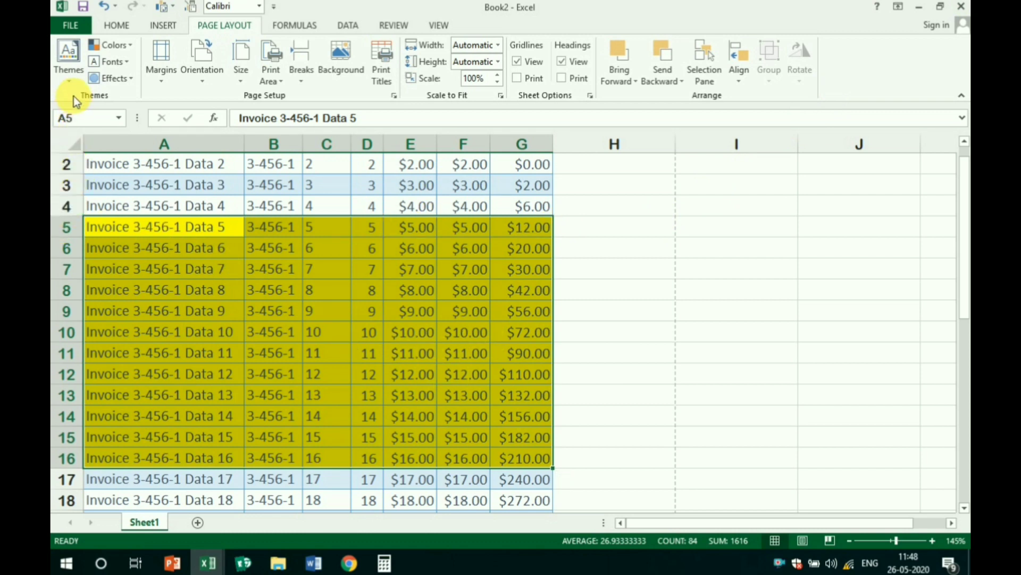
- Increase the height of all rows in the sheet evenly until the invoice data runs past the first page break
click(67, 143)
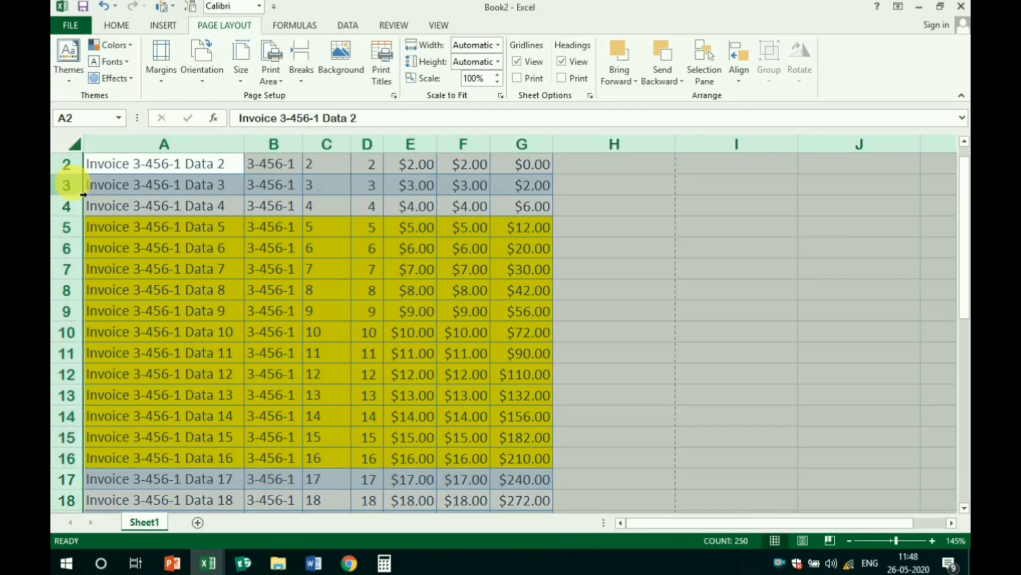
drag(73, 198, 79, 209)
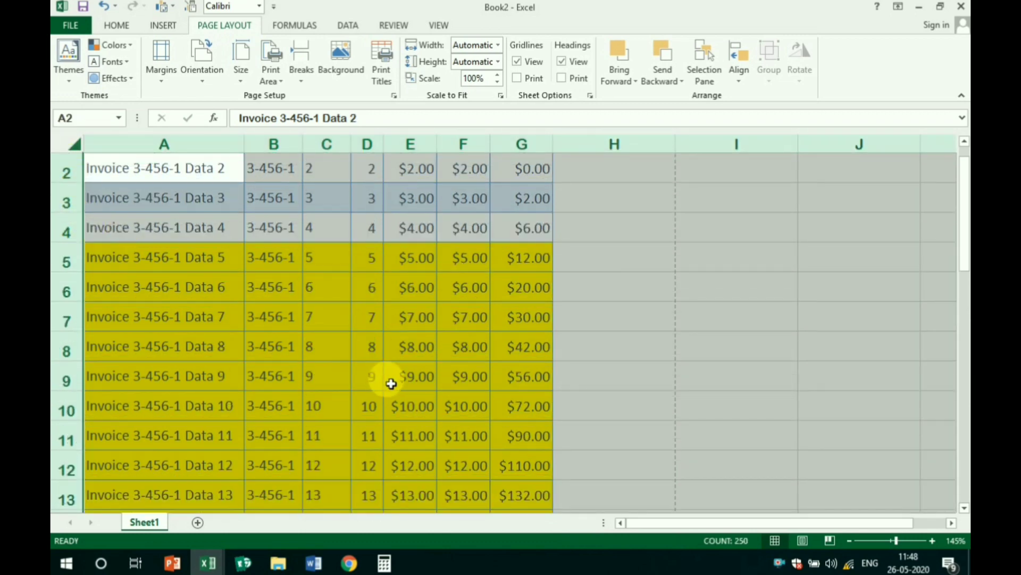
scroll(399, 377, down, 12)
scroll(401, 377, up, 2)
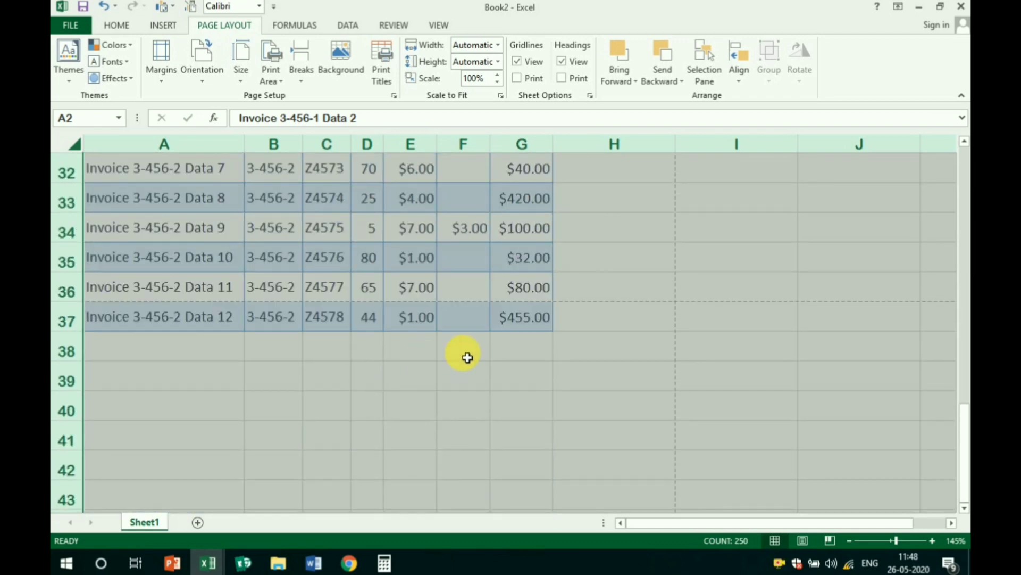
scroll(338, 314, up, 2)
drag(80, 213, 80, 217)
scroll(335, 358, down, 5)
scroll(342, 349, up, 5)
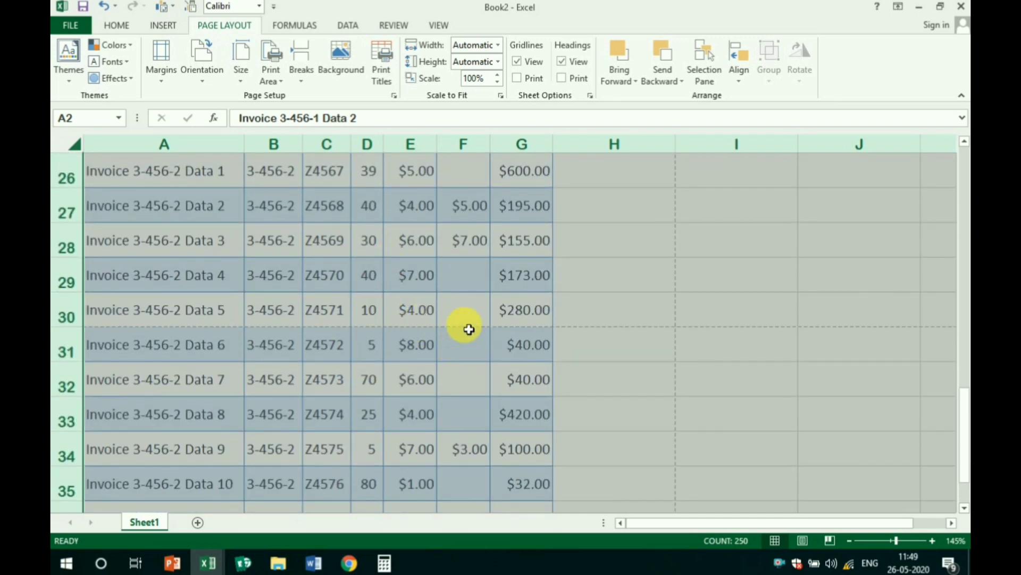
scroll(470, 325, up, 3)
scroll(471, 325, up, 2)
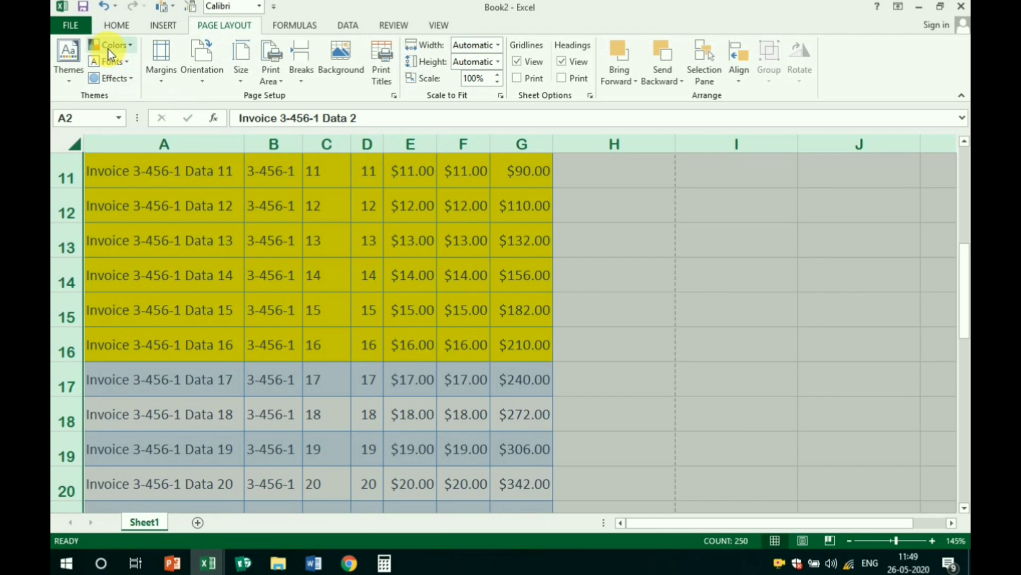
- Set the print scaling to Fit Sheet on One Page, check the preview, and return to the worksheet
click(69, 25)
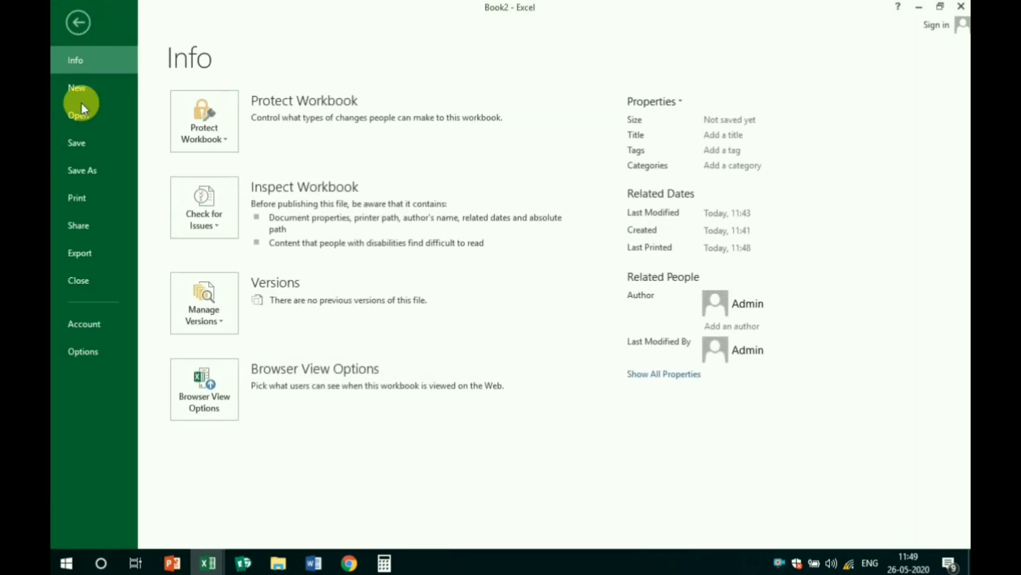
click(83, 197)
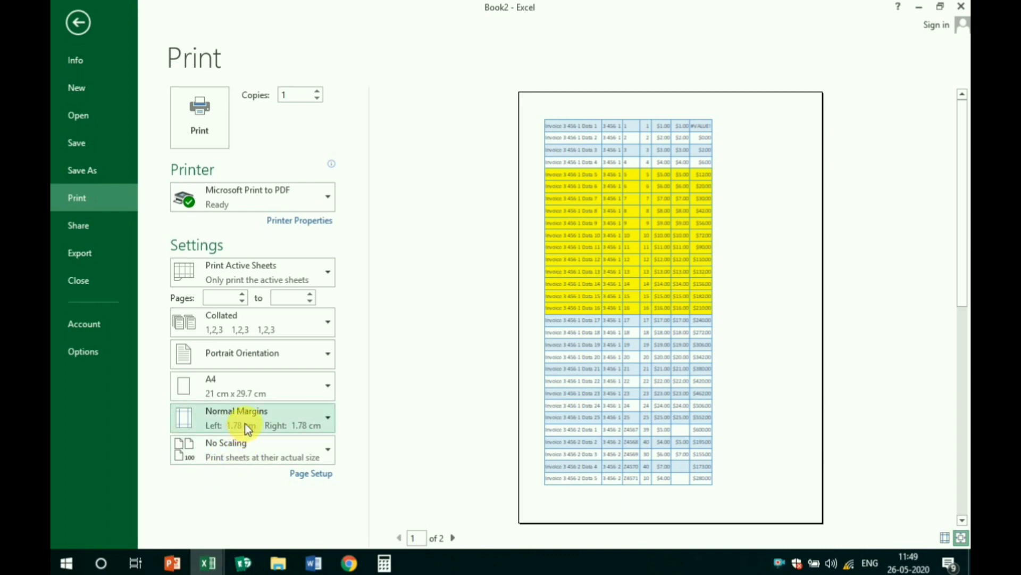
click(227, 452)
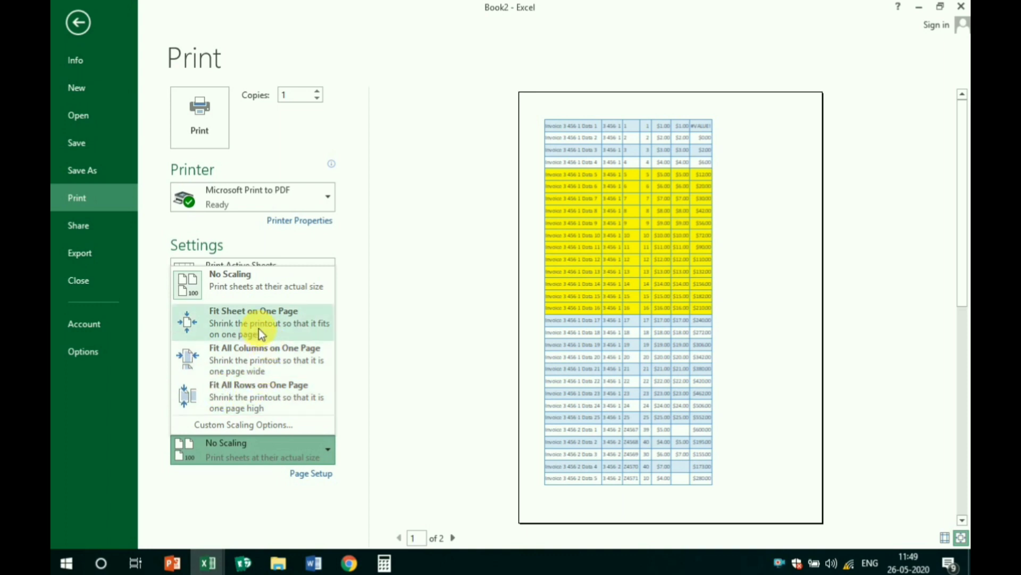
click(270, 339)
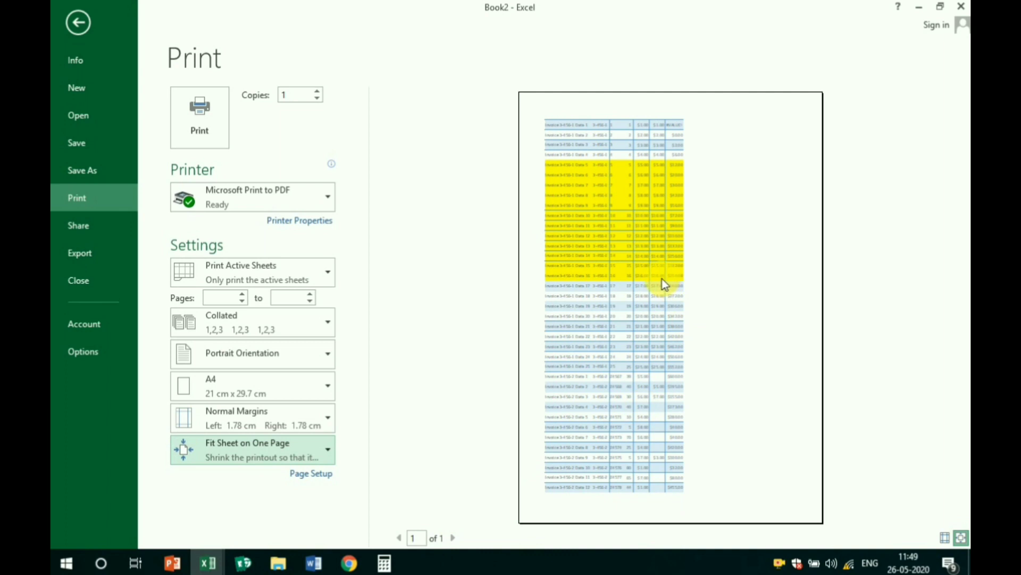
click(82, 24)
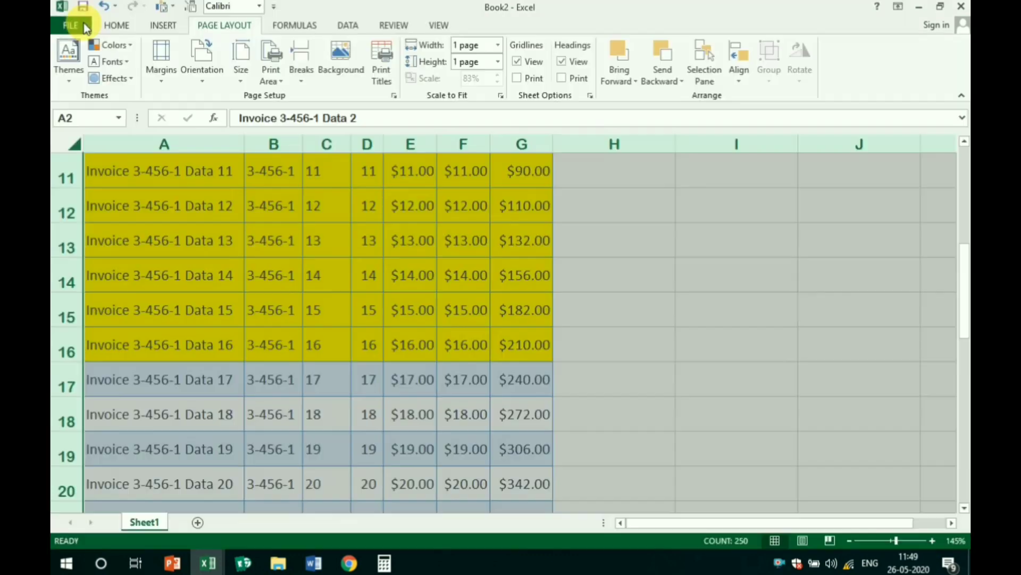